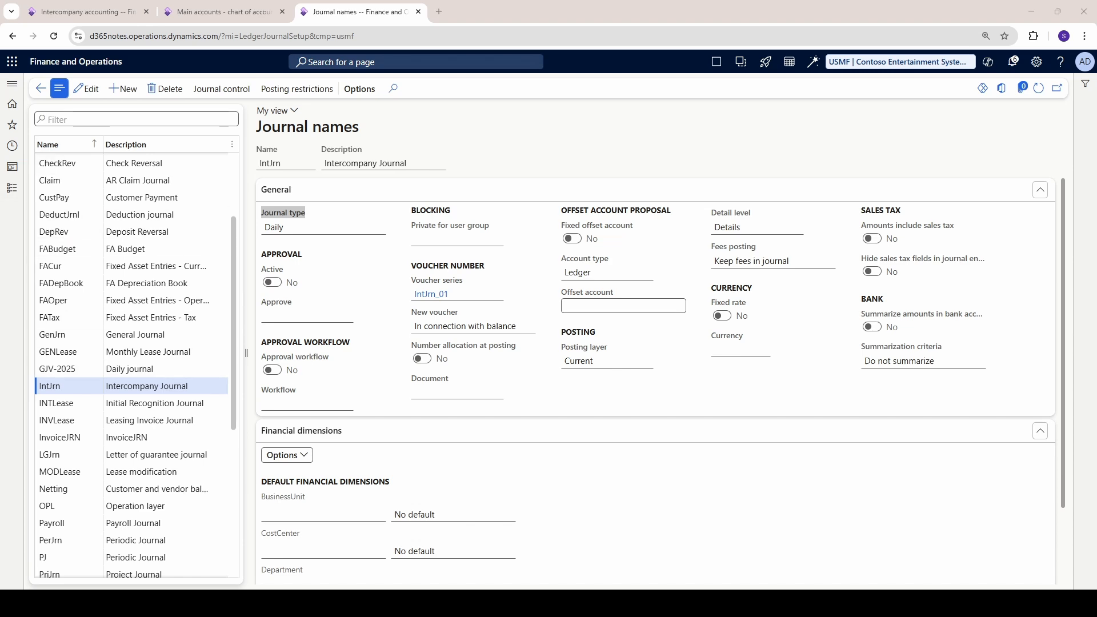
Step: Review the IntJrn journal name in the General ledger journal setup, checking its name, description and voucher series
{"action": "left_click", "coordinate": [12, 167]}
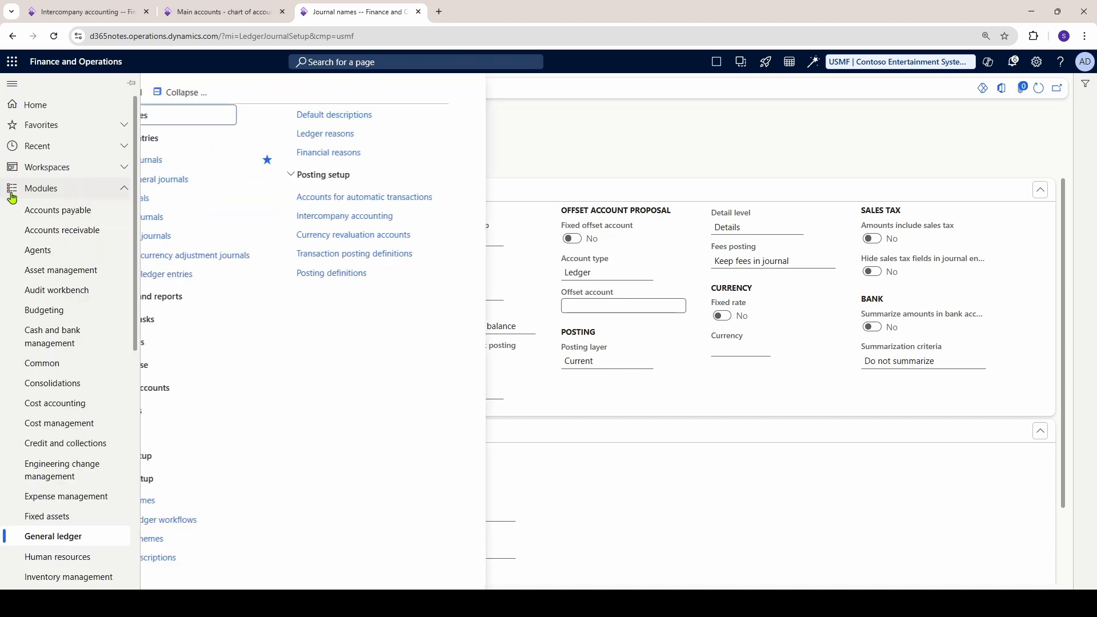
{"action": "scroll", "coordinate": [76, 467], "scroll_direction": "down", "scroll_amount": 2}
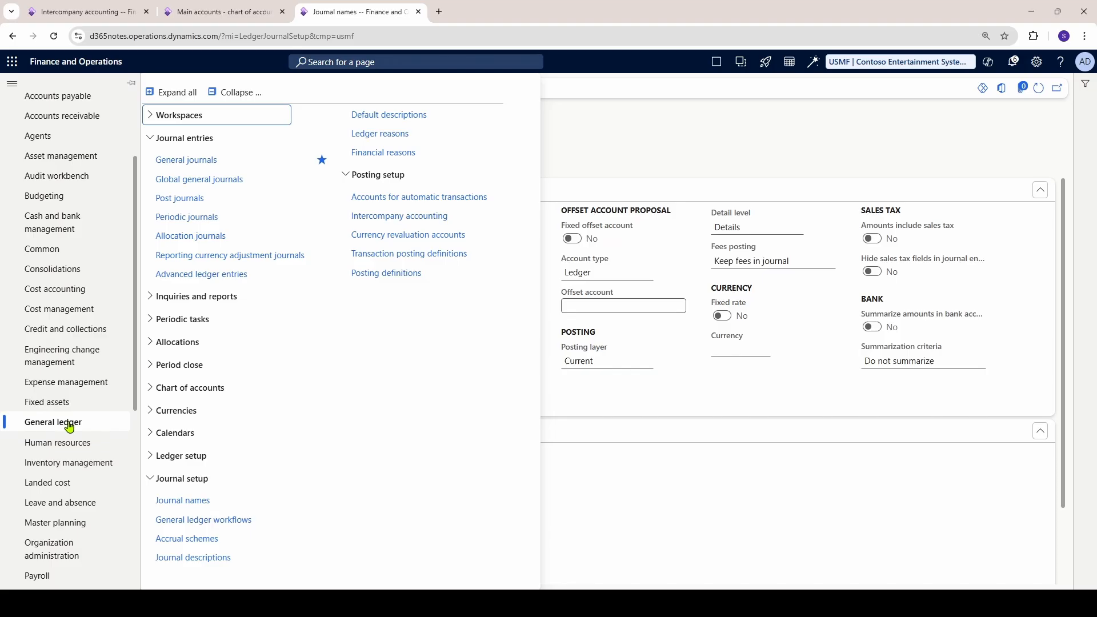
{"action": "left_click", "coordinate": [182, 501]}
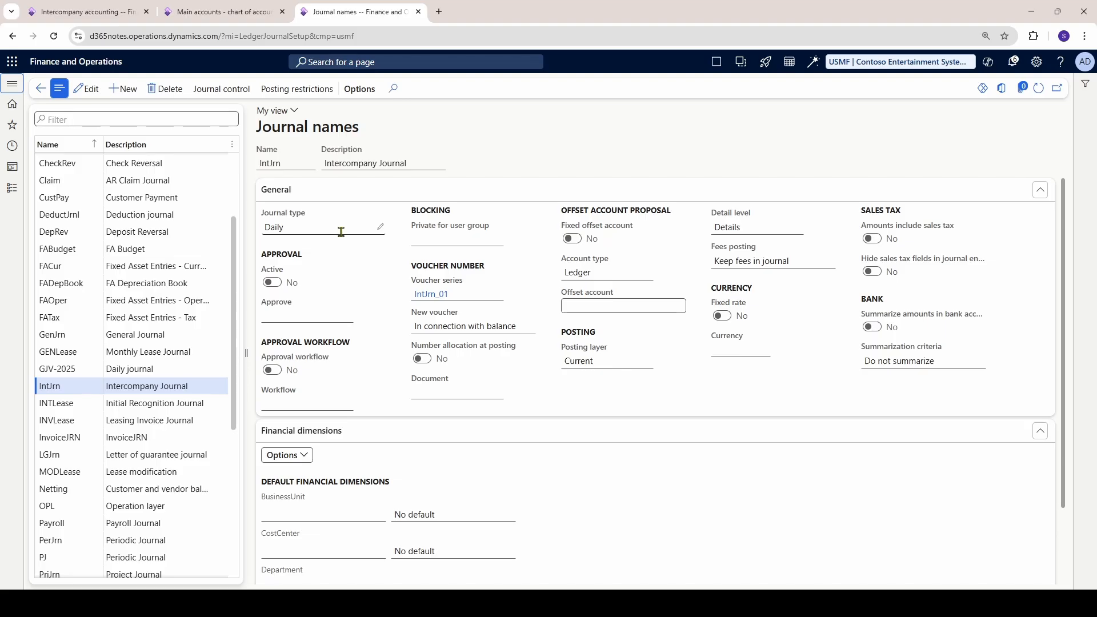
{"action": "left_click", "coordinate": [258, 164]}
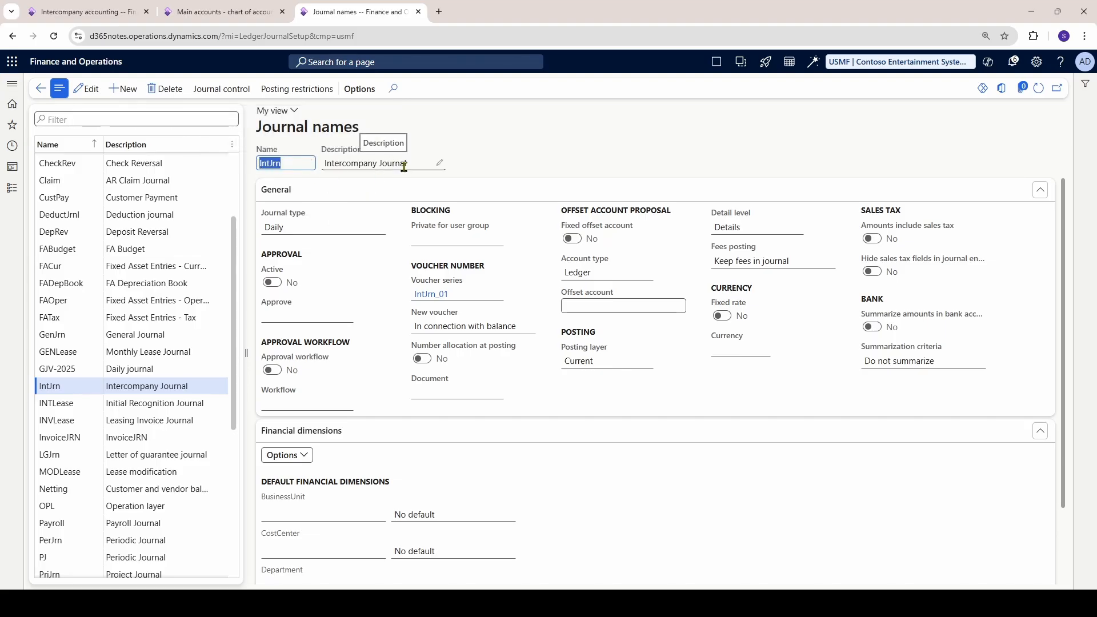
{"action": "left_click_drag", "start_coordinate": [403, 164], "coordinate": [335, 158]}
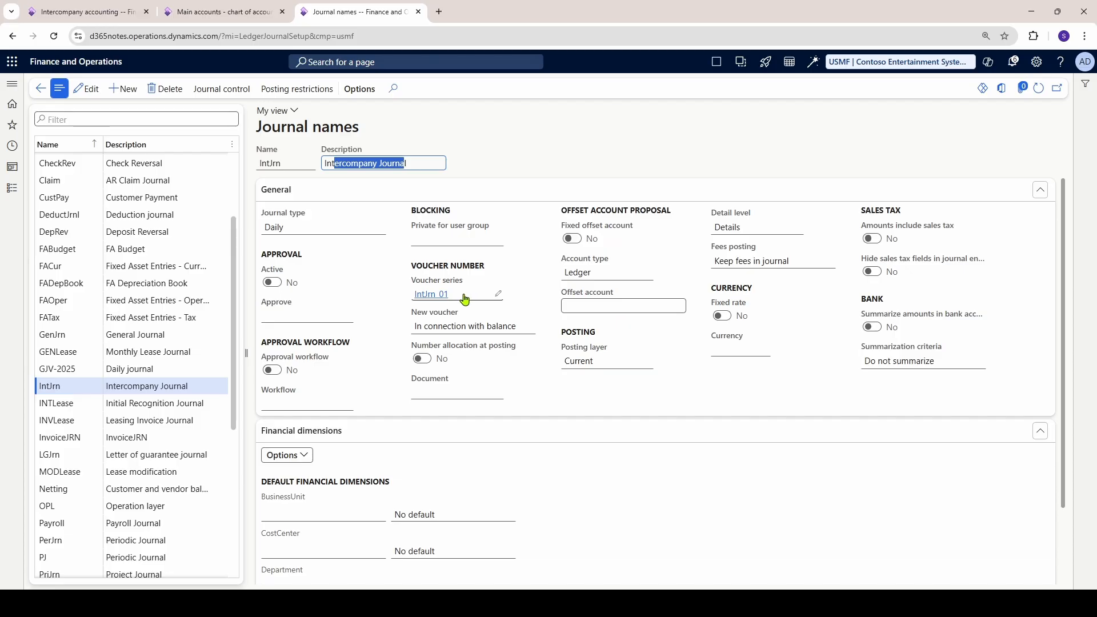
{"action": "left_click", "coordinate": [419, 294]}
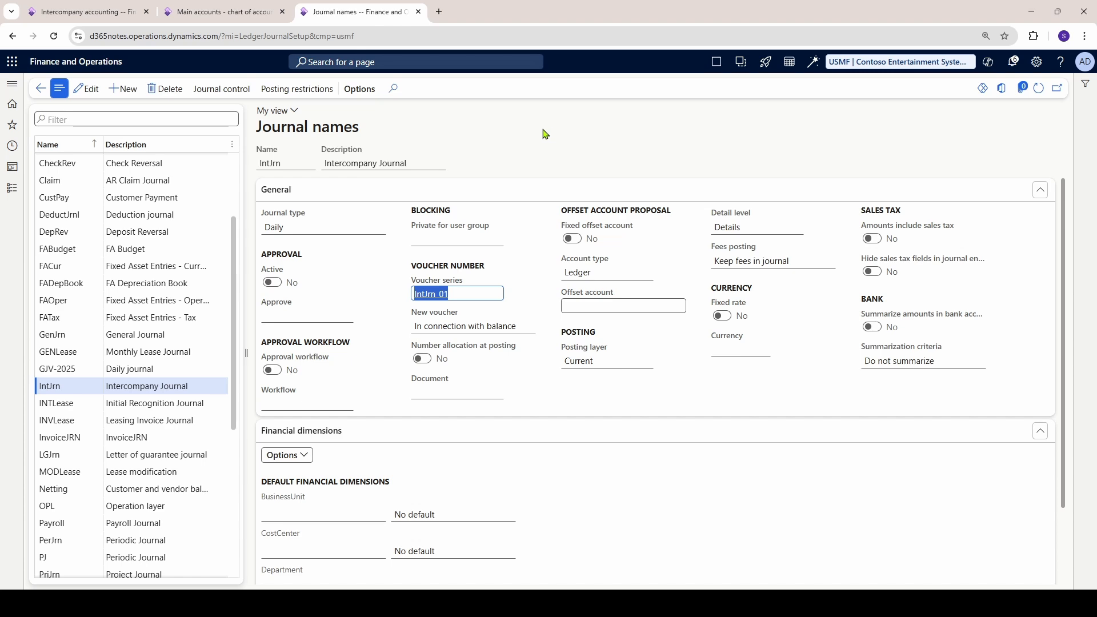
Step: Compare the main account types of intercompany receivable 133100 and intercompany payable 231300, and examine the company pairs in the account names
{"action": "left_click", "coordinate": [252, 8]}
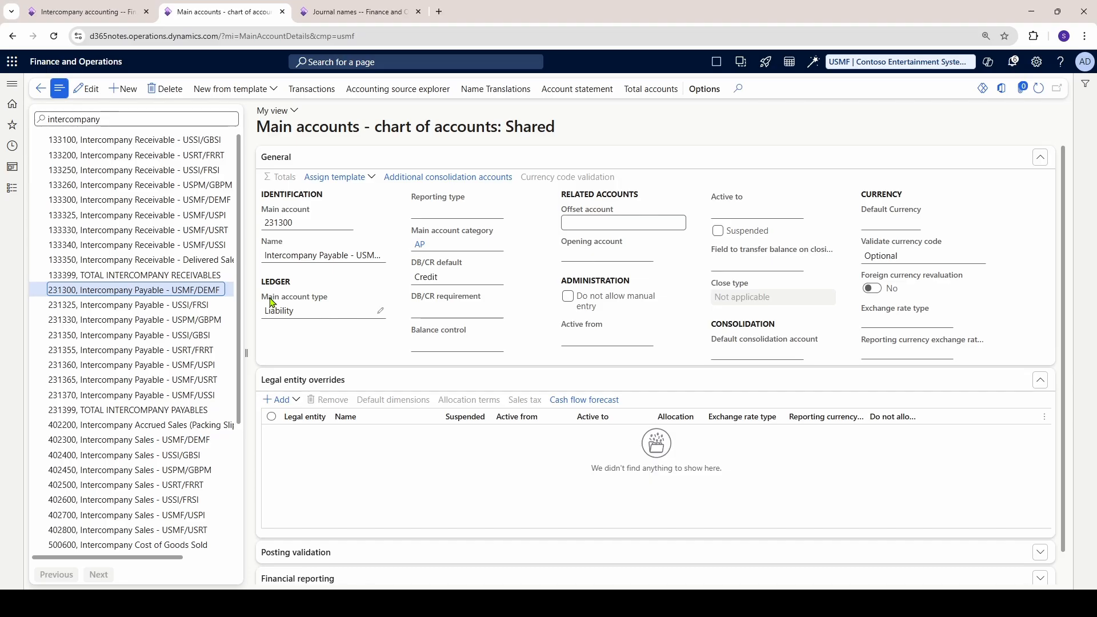
{"action": "left_click", "coordinate": [65, 140]}
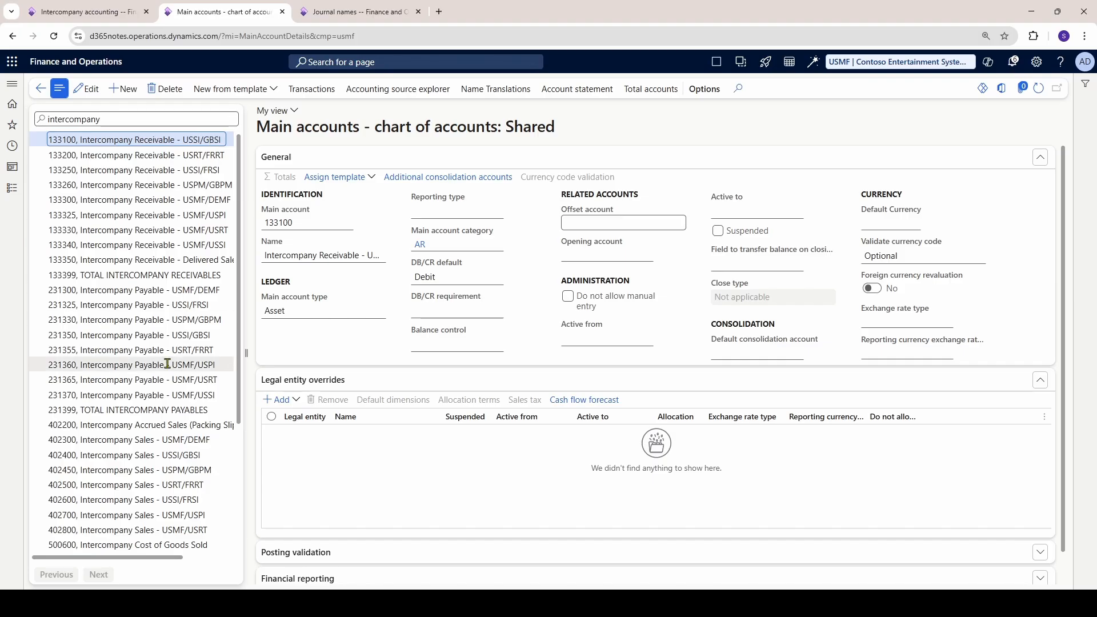
{"action": "left_click", "coordinate": [169, 291]}
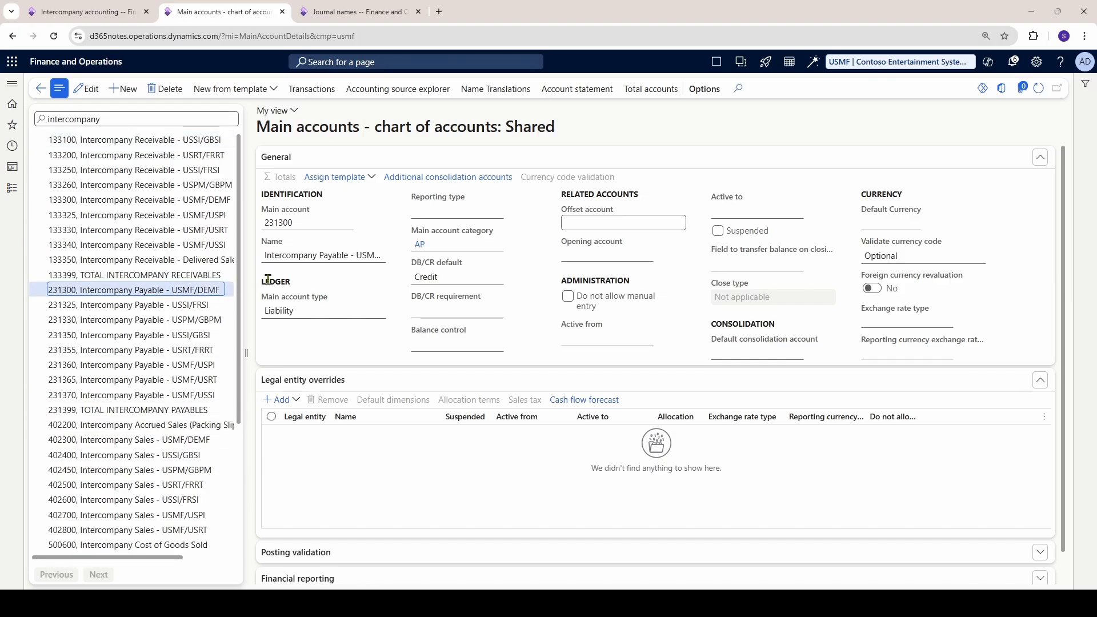
{"action": "left_click", "coordinate": [167, 140]}
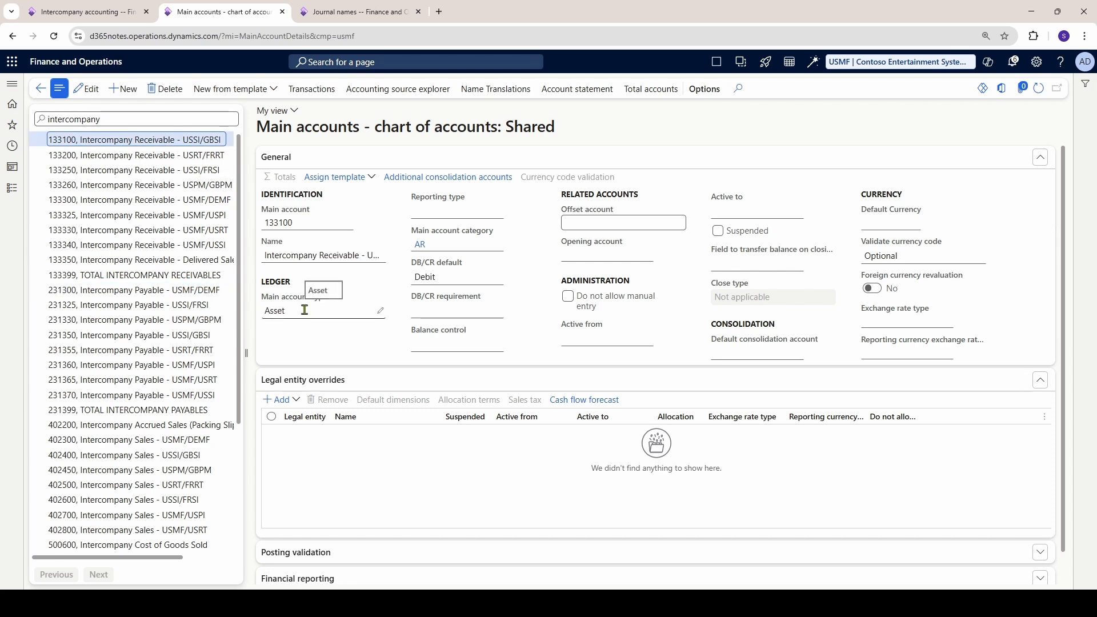
{"action": "left_click", "coordinate": [163, 290]}
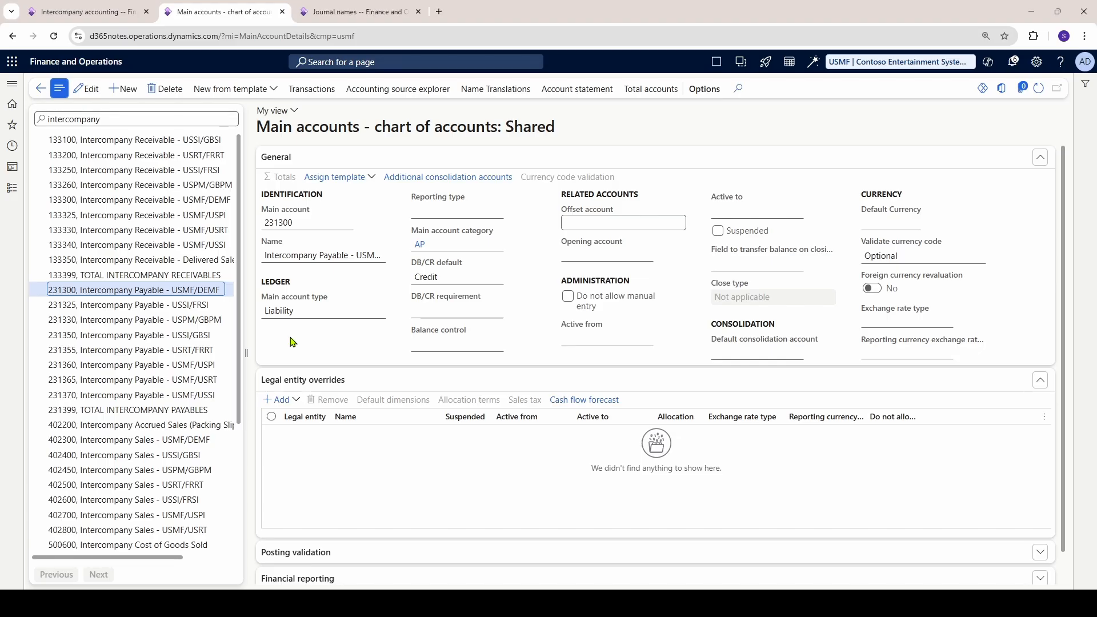
{"action": "left_click", "coordinate": [195, 141]}
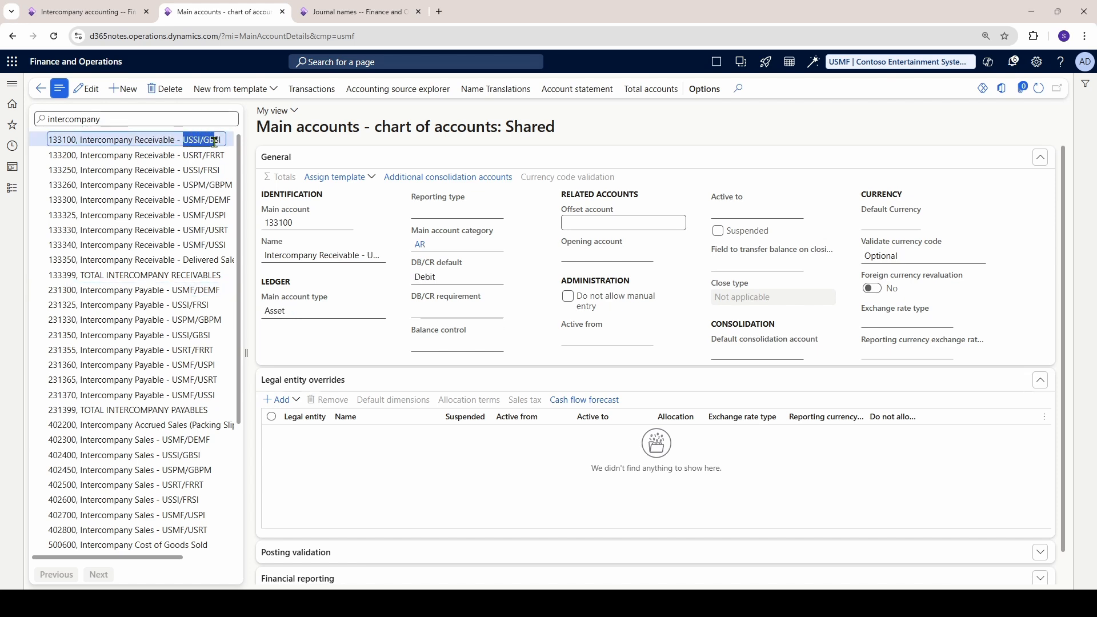
{"action": "left_click_drag", "start_coordinate": [184, 154], "coordinate": [233, 164]}
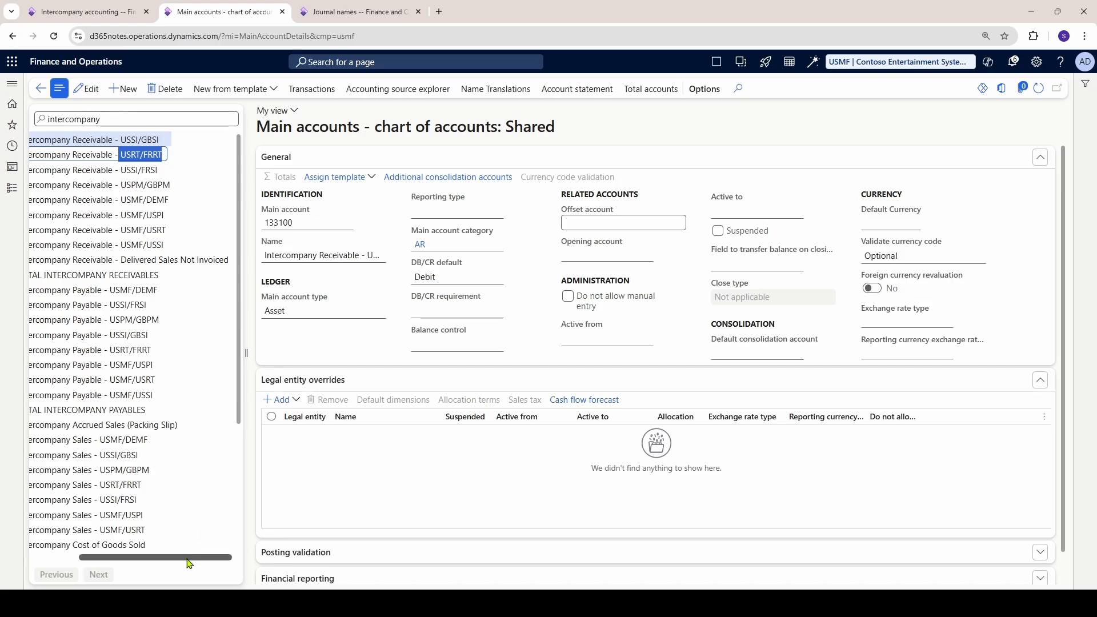
{"action": "left_click_drag", "start_coordinate": [188, 557], "coordinate": [80, 551]}
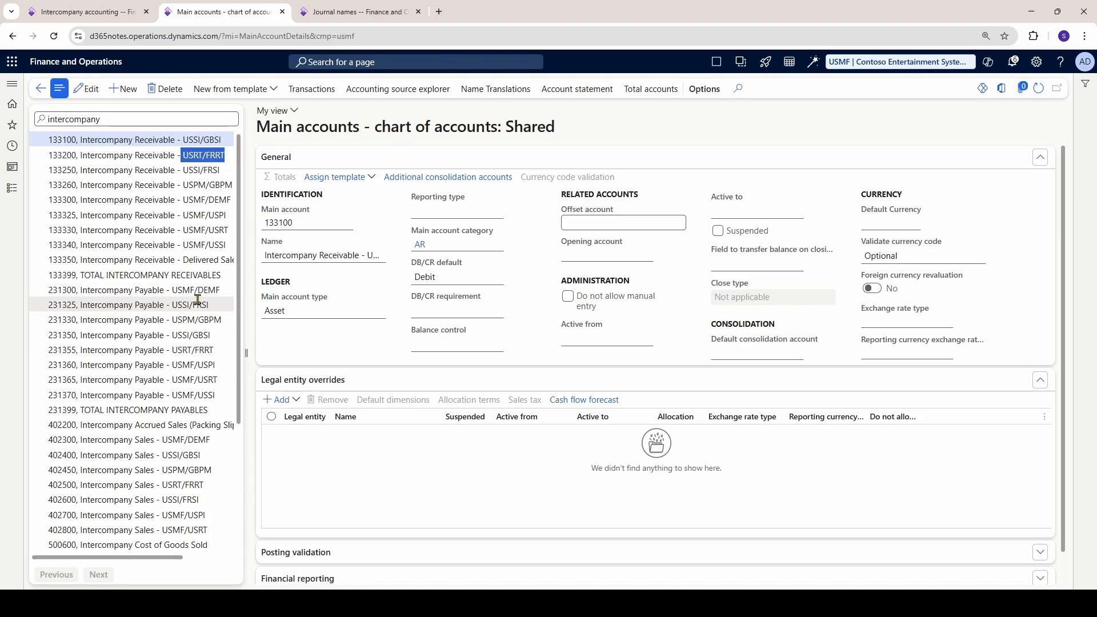
Step: Go to the Intercompany accounting page from the General ledger posting setup and display the demf to USMF relationship
{"action": "left_click", "coordinate": [95, 6]}
{"action": "left_click", "coordinate": [11, 188]}
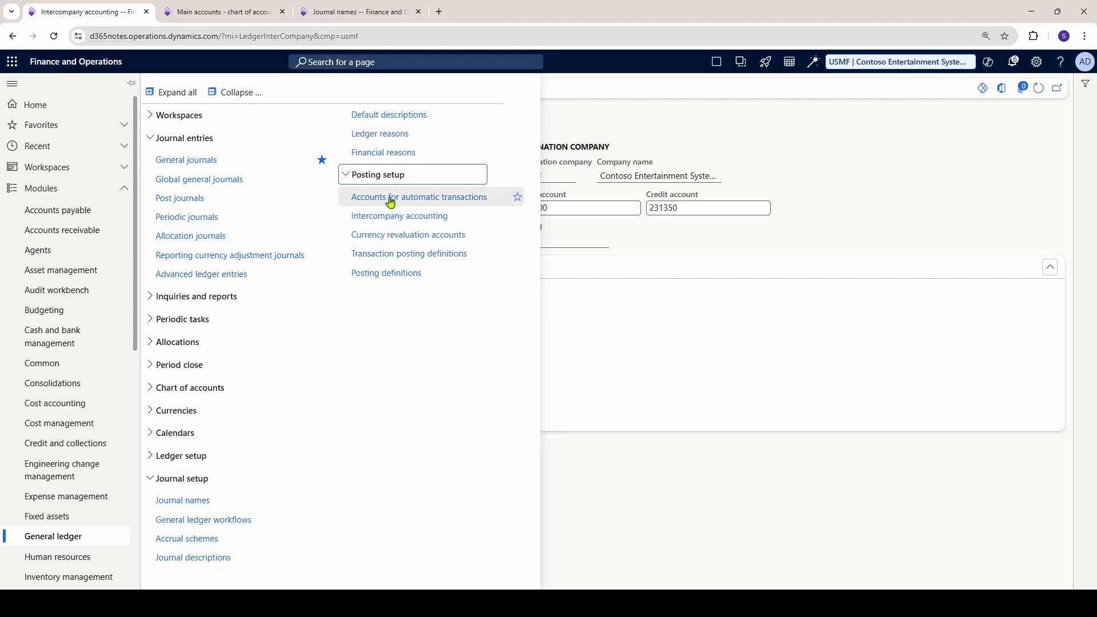
{"action": "left_click", "coordinate": [402, 223]}
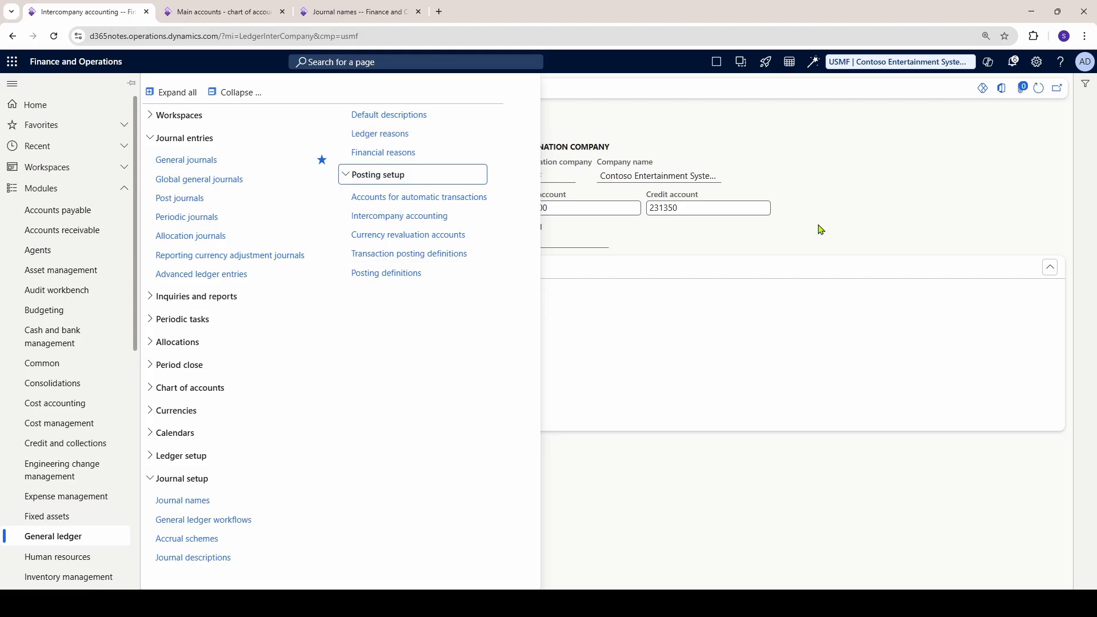
{"action": "left_click", "coordinate": [139, 162]}
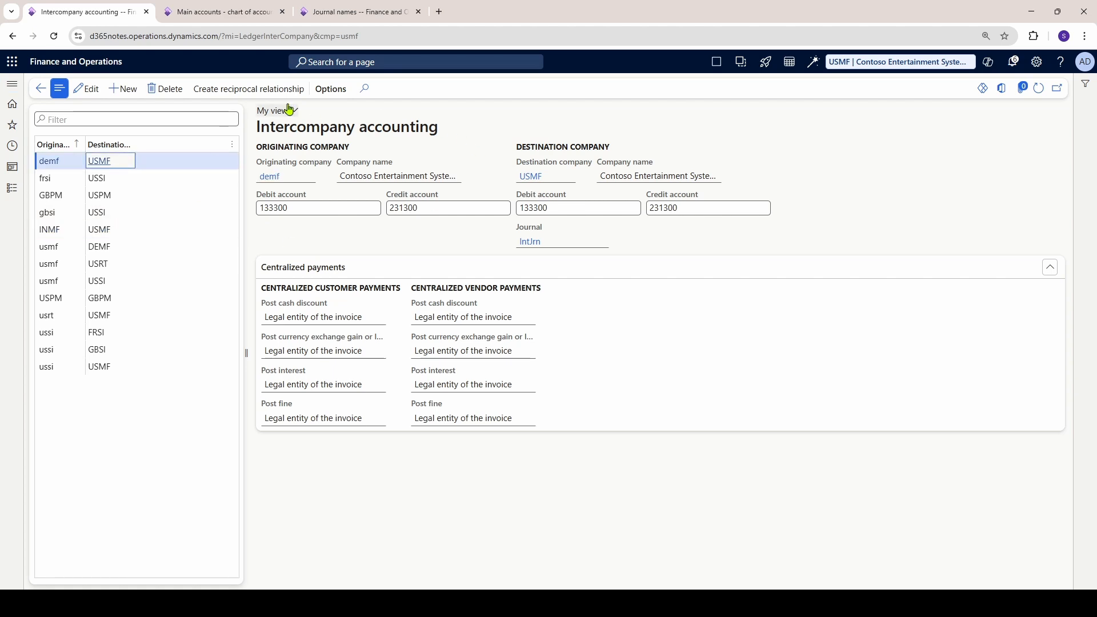
Step: Create a new intercompany accounting relationship with GLCO as the originating company
{"action": "key", "text": "alt+n"}
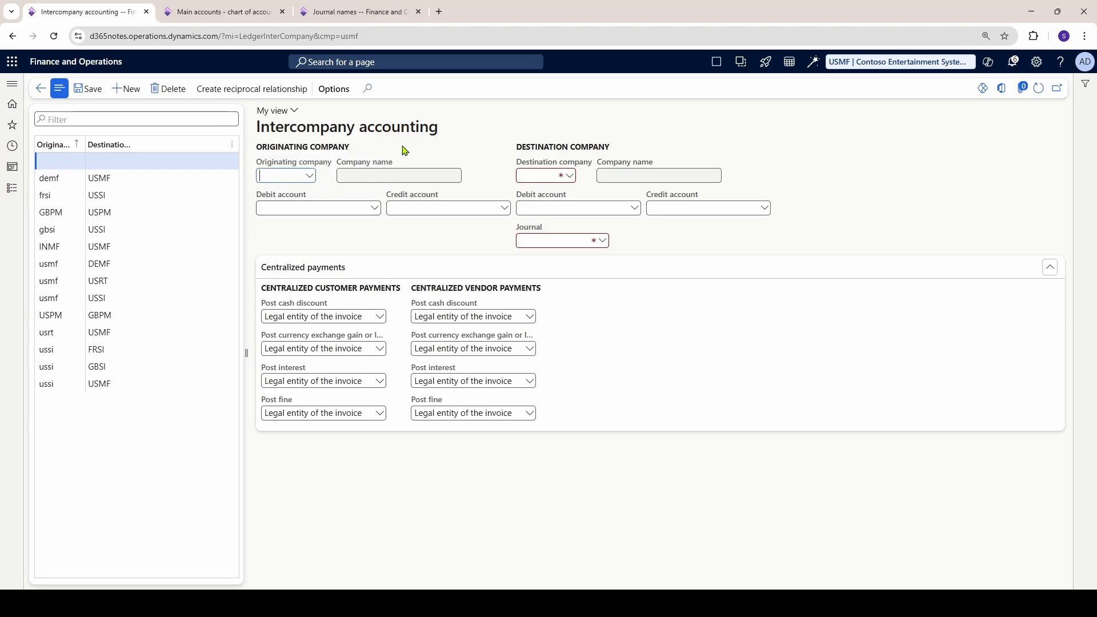
{"action": "left_click", "coordinate": [309, 175]}
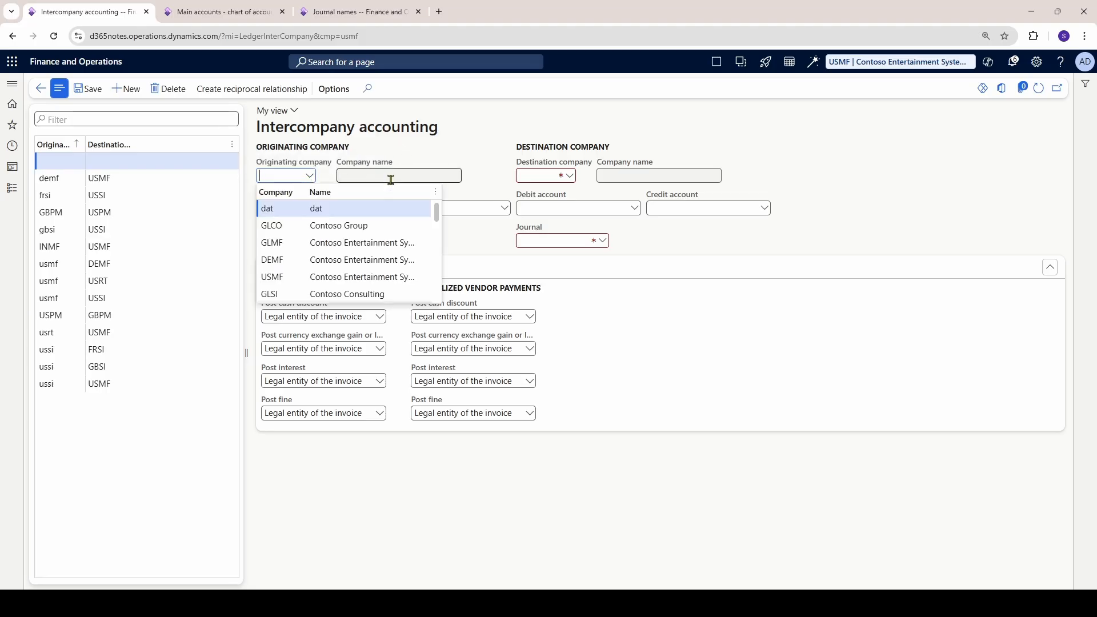
{"action": "left_click", "coordinate": [368, 227]}
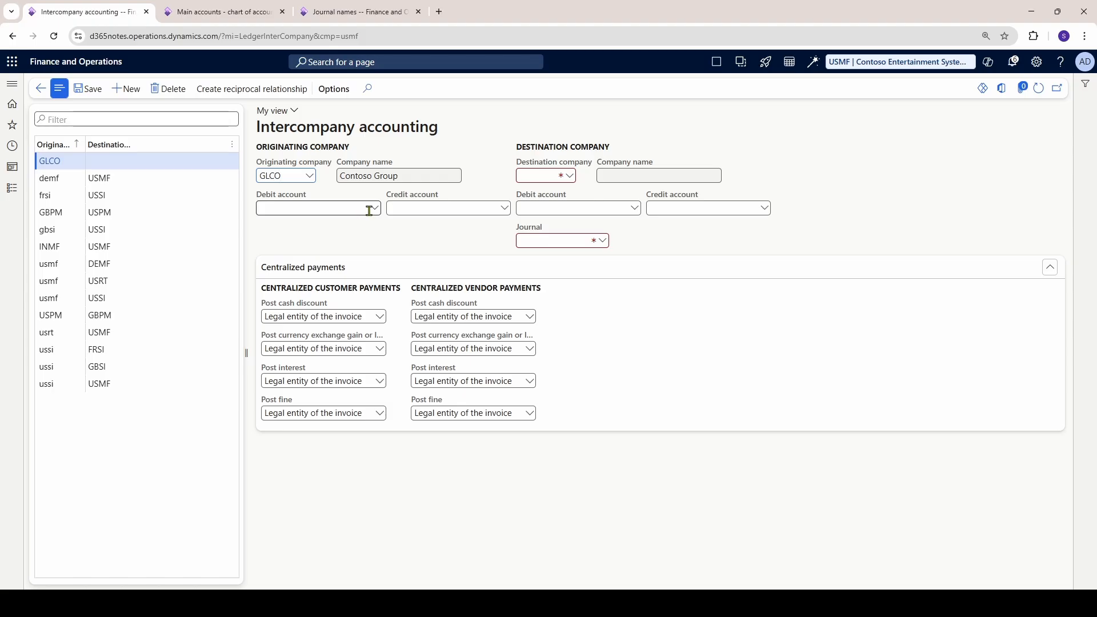
Step: Set the originating company's debit account to 133100 and its credit account to 231300
{"action": "left_click", "coordinate": [369, 211]}
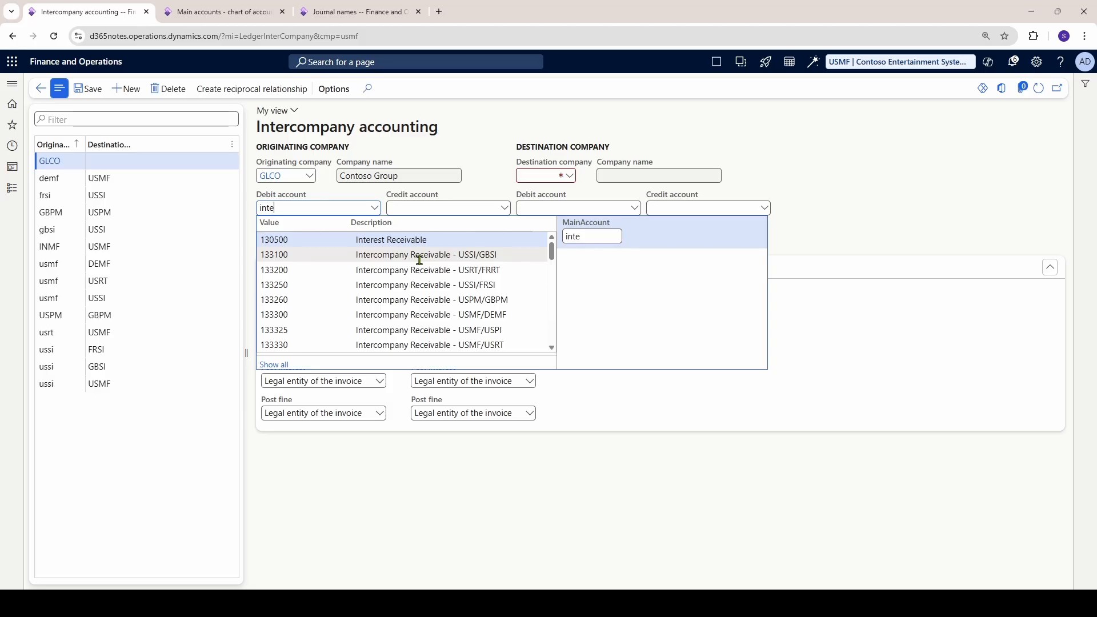
{"action": "left_click", "coordinate": [419, 255]}
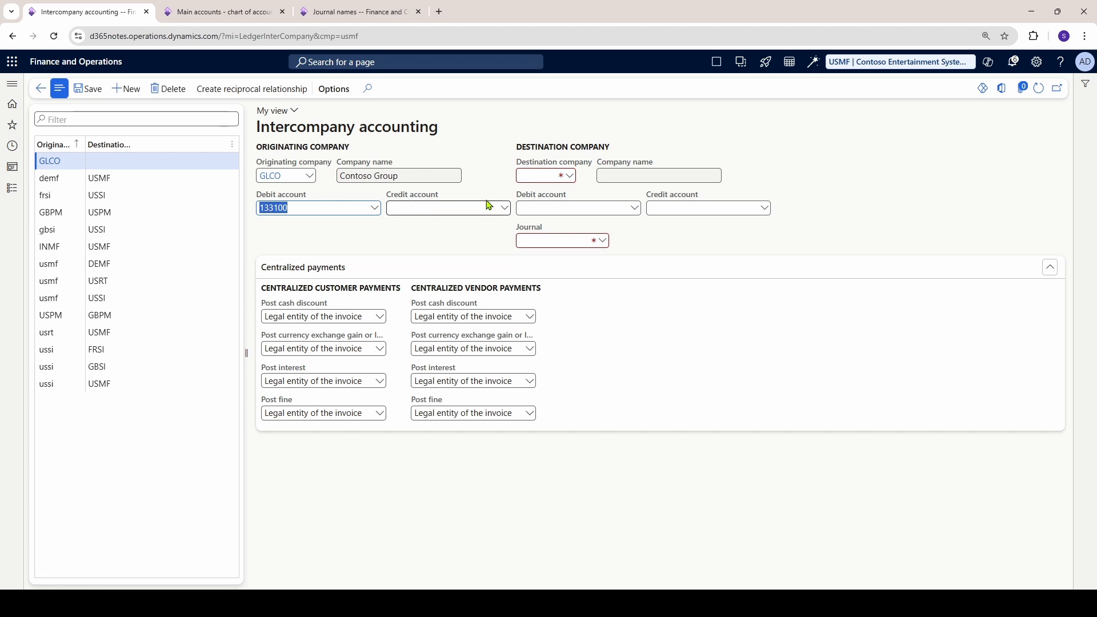
{"action": "left_click", "coordinate": [506, 213]}
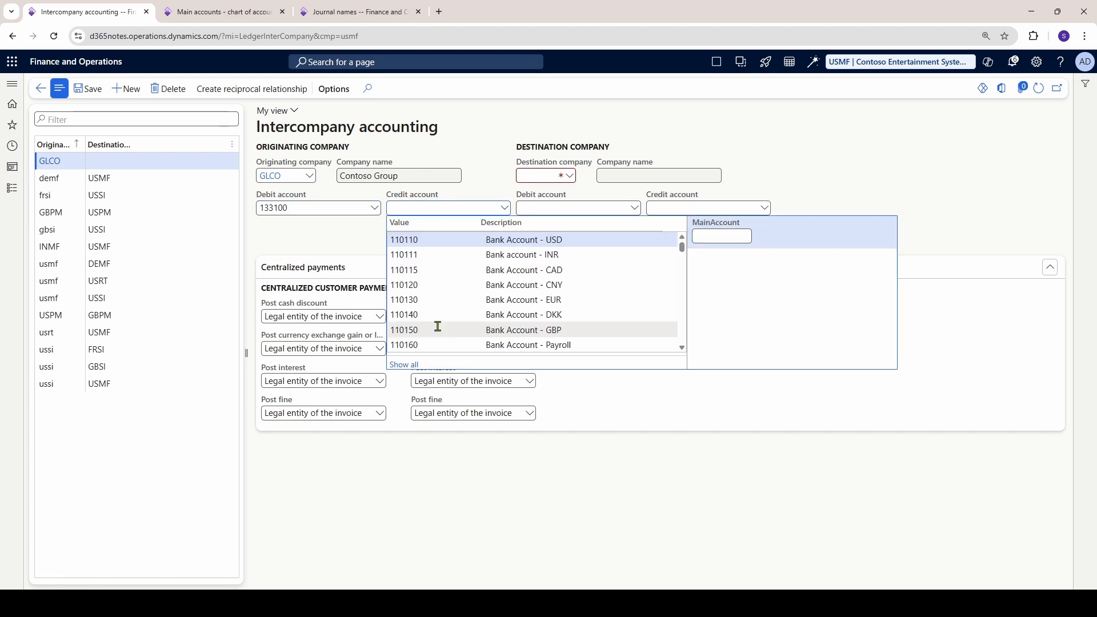
{"action": "type", "text": "in"}
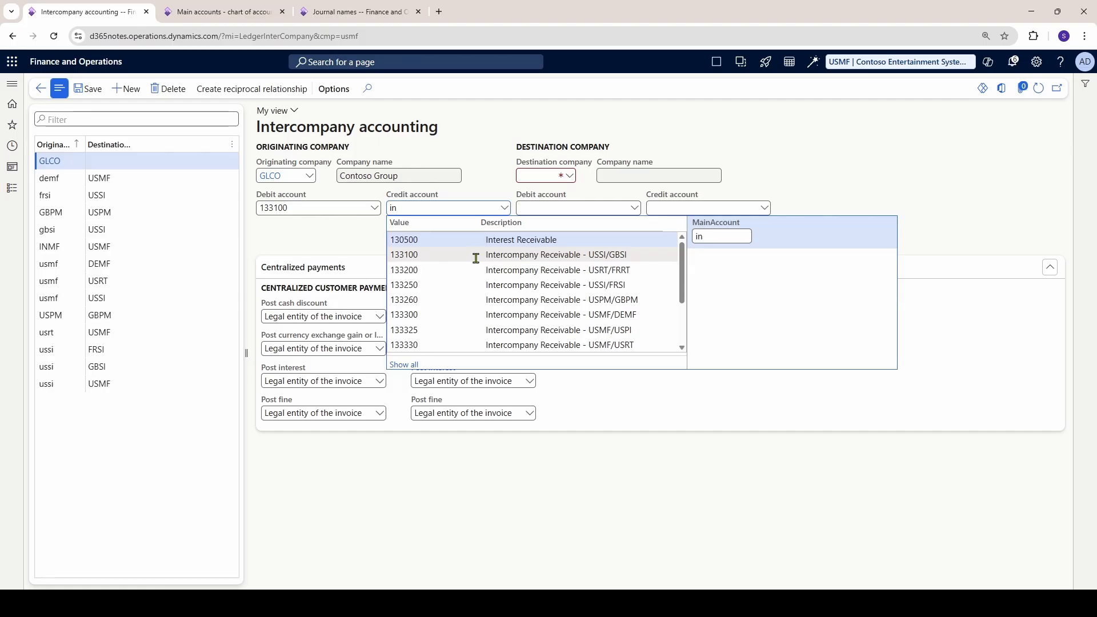
{"action": "scroll", "coordinate": [476, 257], "scroll_direction": "down", "scroll_amount": 2}
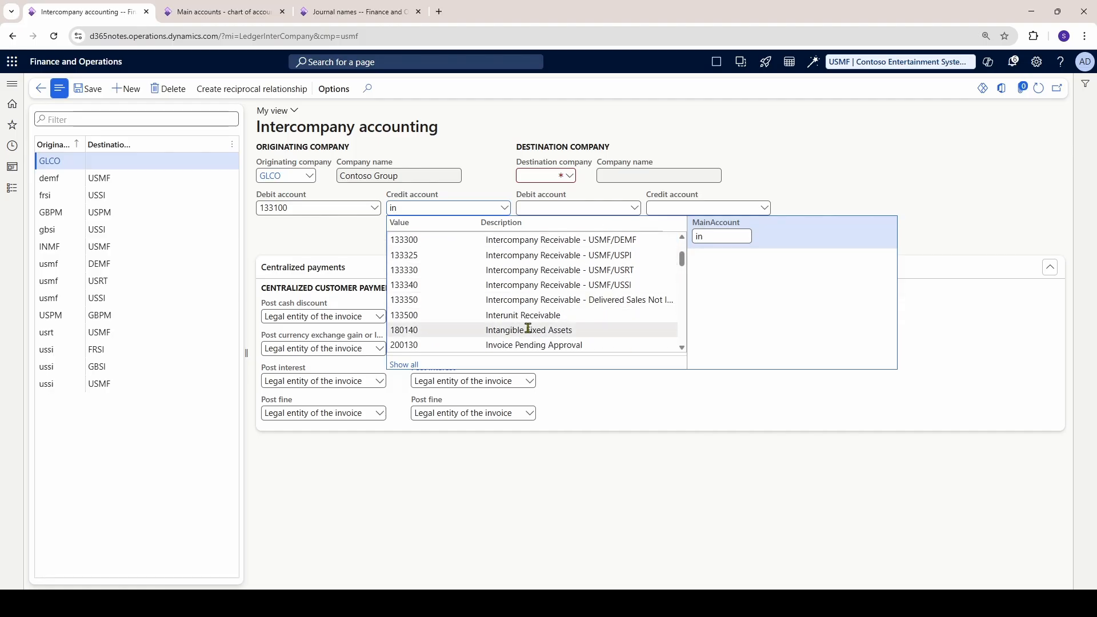
{"action": "scroll", "coordinate": [563, 309], "scroll_direction": "down", "scroll_amount": 2}
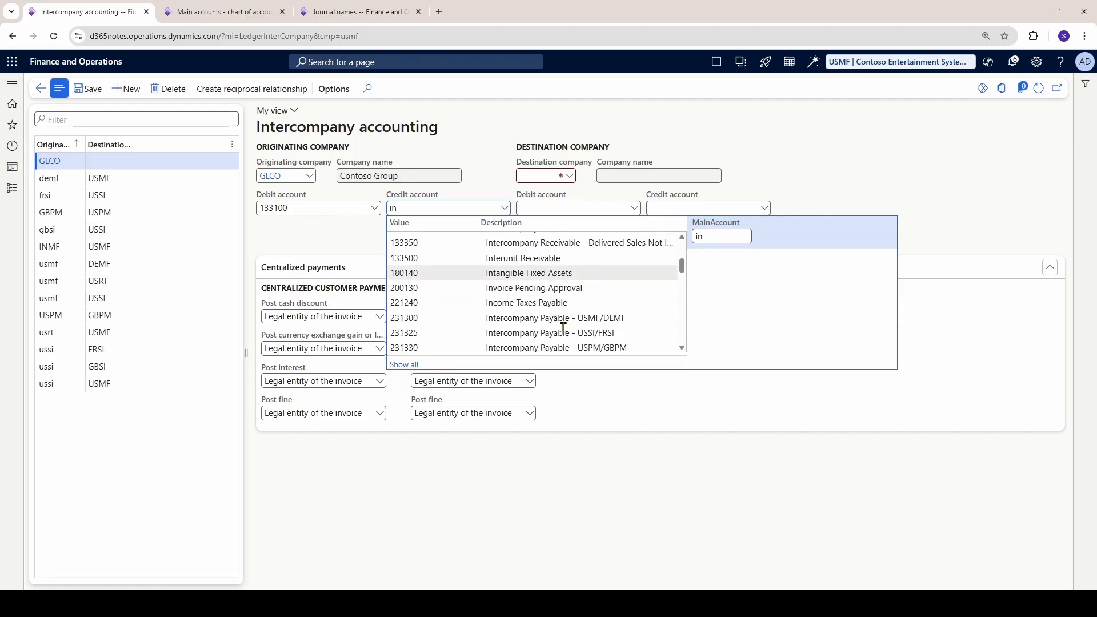
{"action": "left_click", "coordinate": [592, 319]}
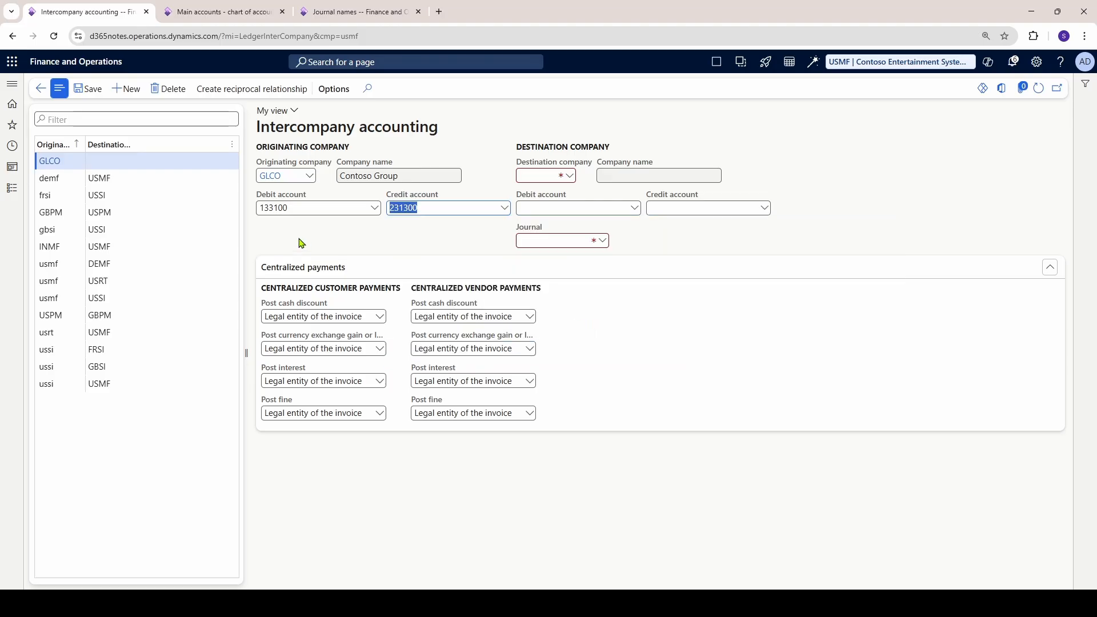
Step: Set the destination company to GLSI with debit account 133100 and credit account 231300
{"action": "left_click", "coordinate": [572, 180]}
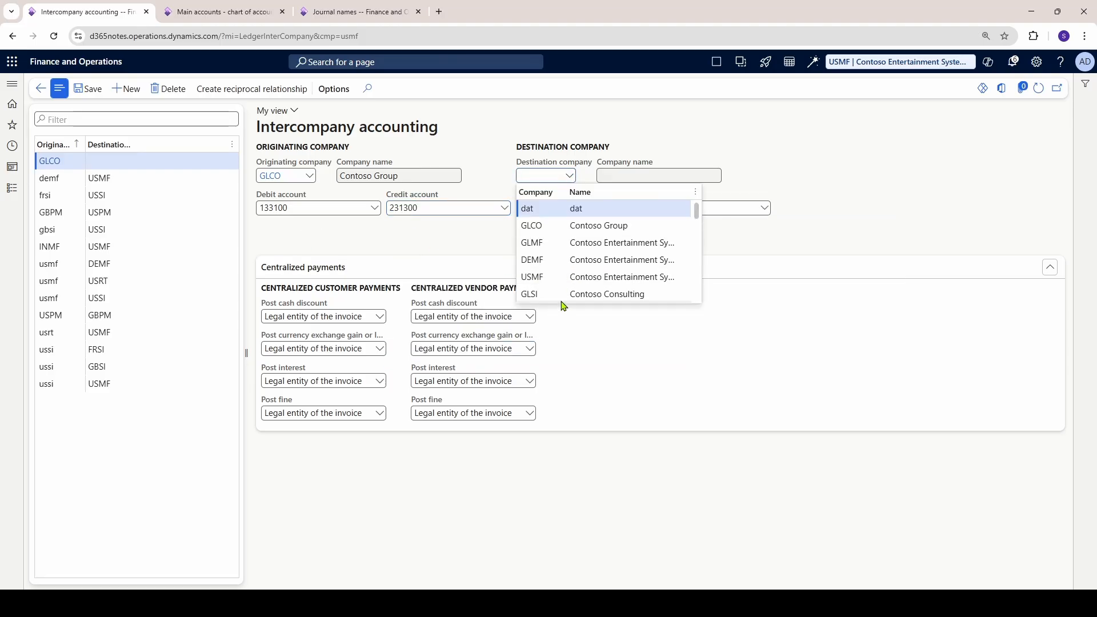
{"action": "left_click", "coordinate": [594, 295]}
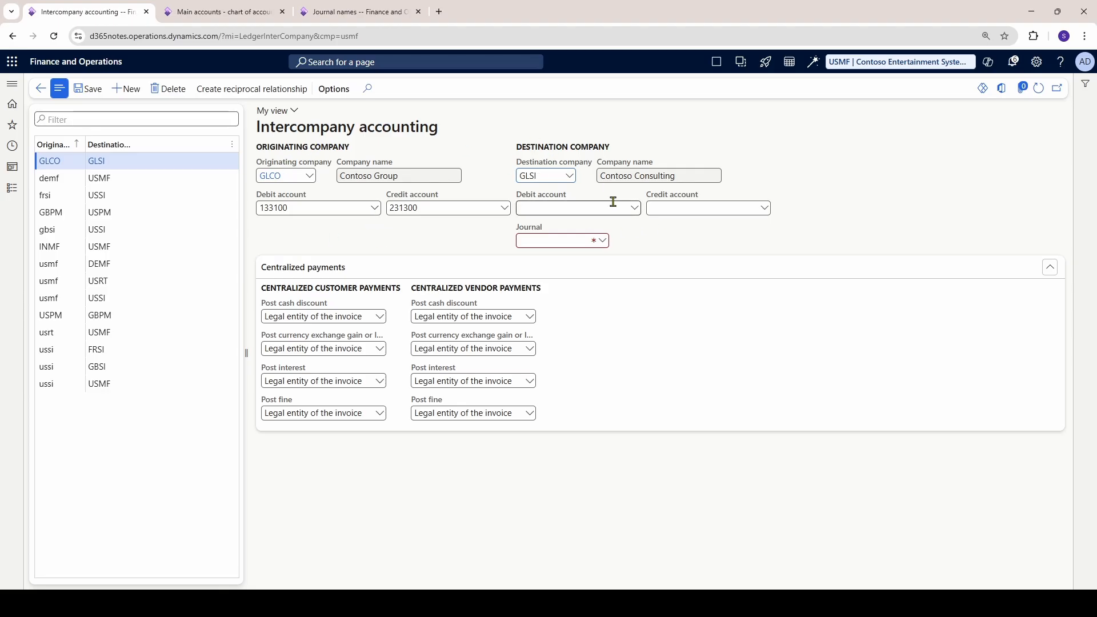
{"action": "left_click", "coordinate": [635, 207]}
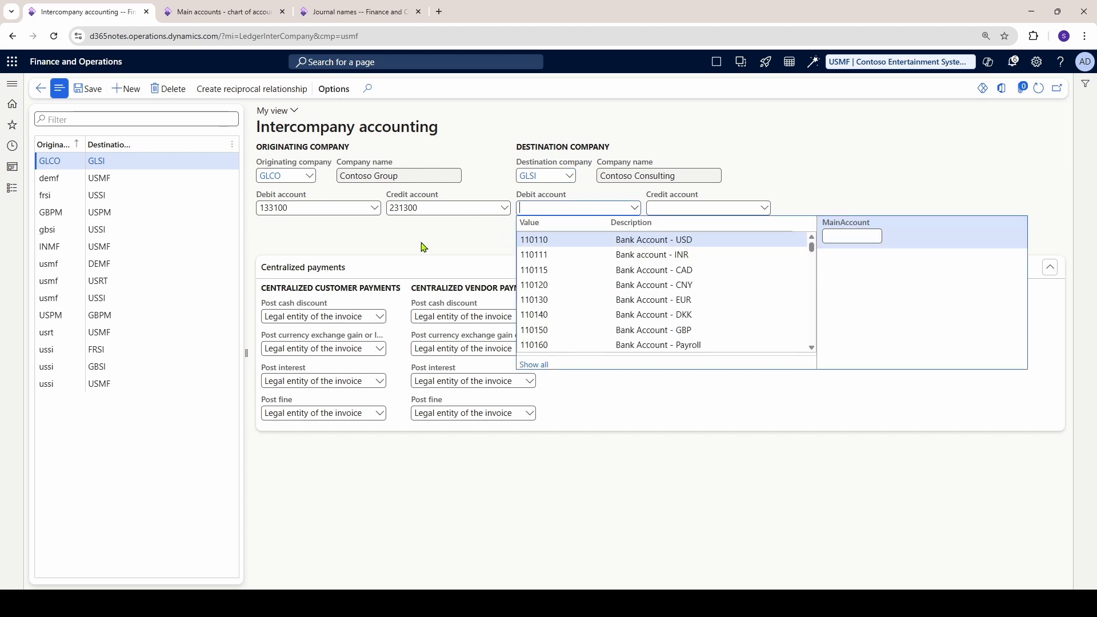
{"action": "left_click", "coordinate": [329, 208]}
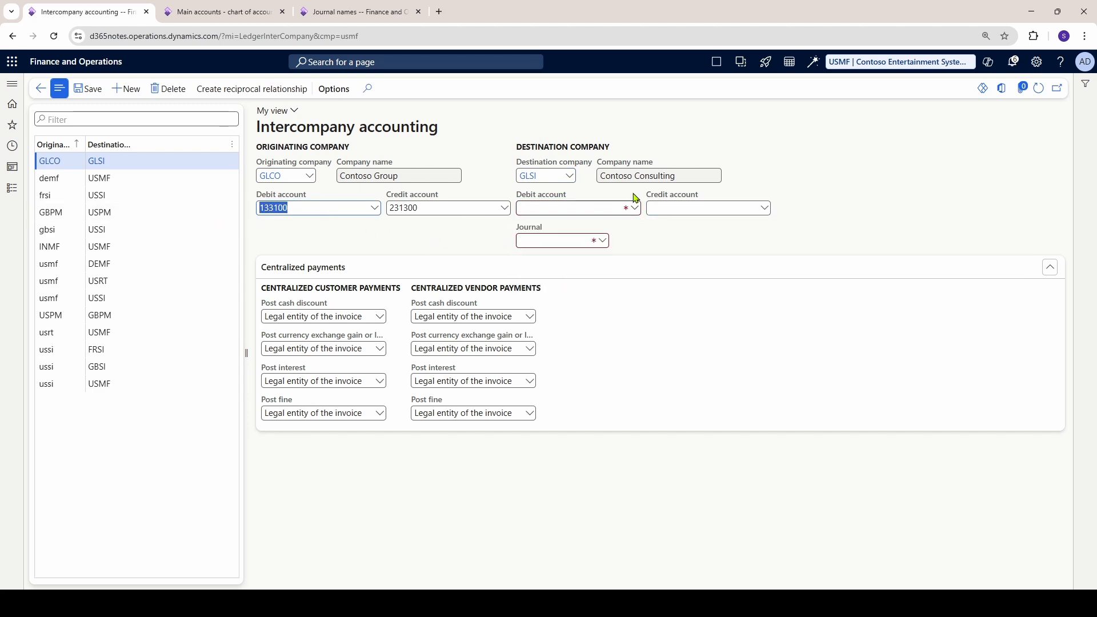
{"action": "left_click", "coordinate": [574, 209]}
{"action": "type", "text": "133100"}
{"action": "left_click", "coordinate": [434, 208]}
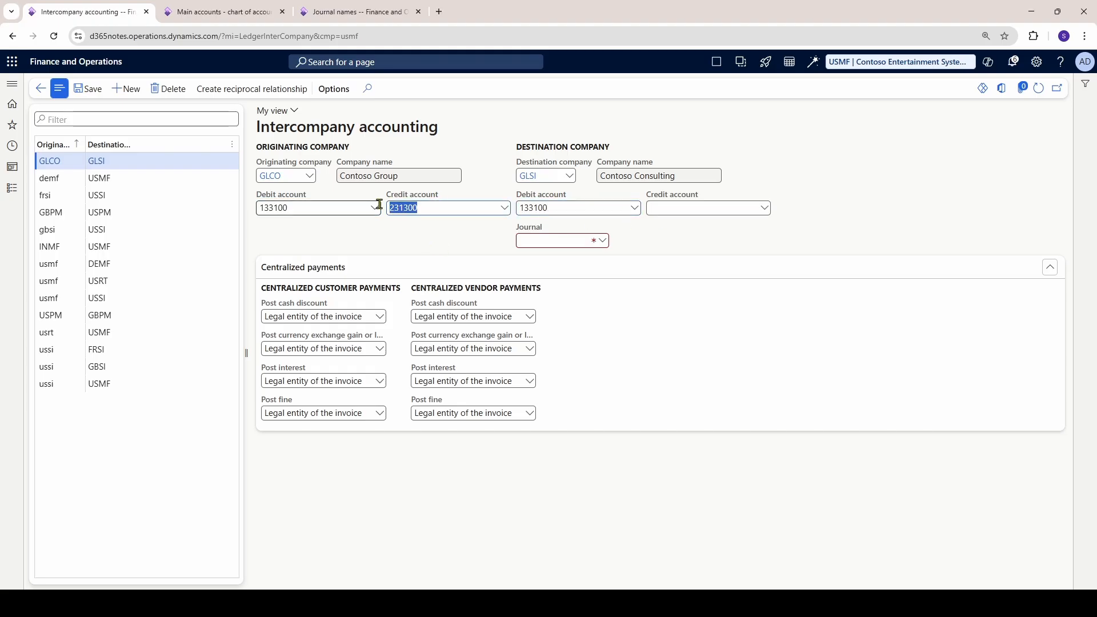
{"action": "left_click", "coordinate": [674, 213]}
Step: Look up the journal names available for the destination company GLSI
{"action": "left_click", "coordinate": [599, 246]}
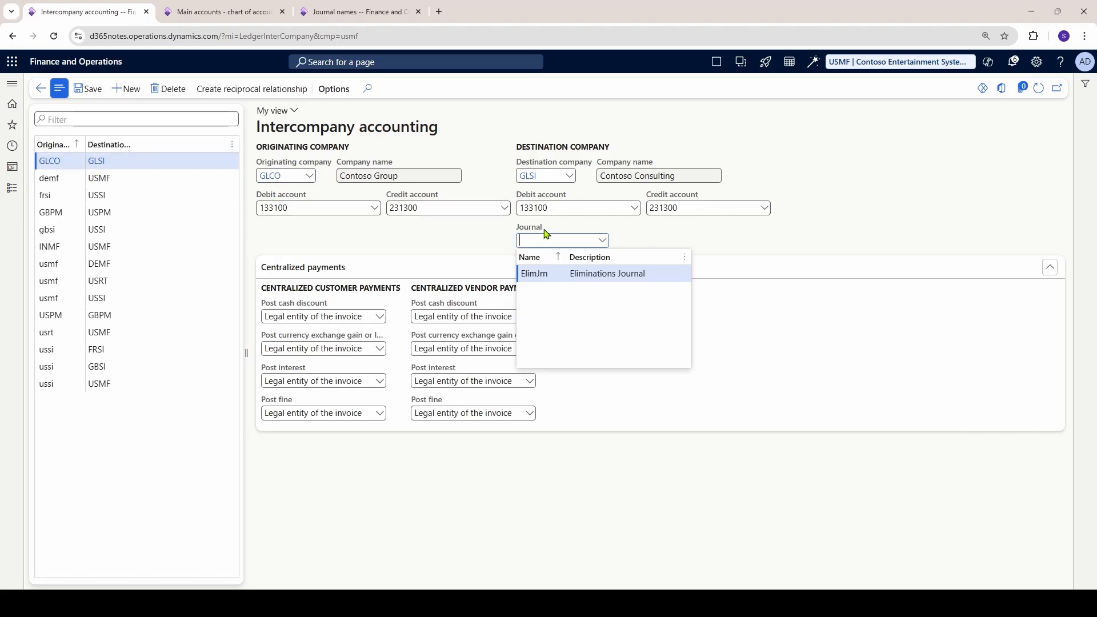
{"action": "right_click", "coordinate": [606, 245]}
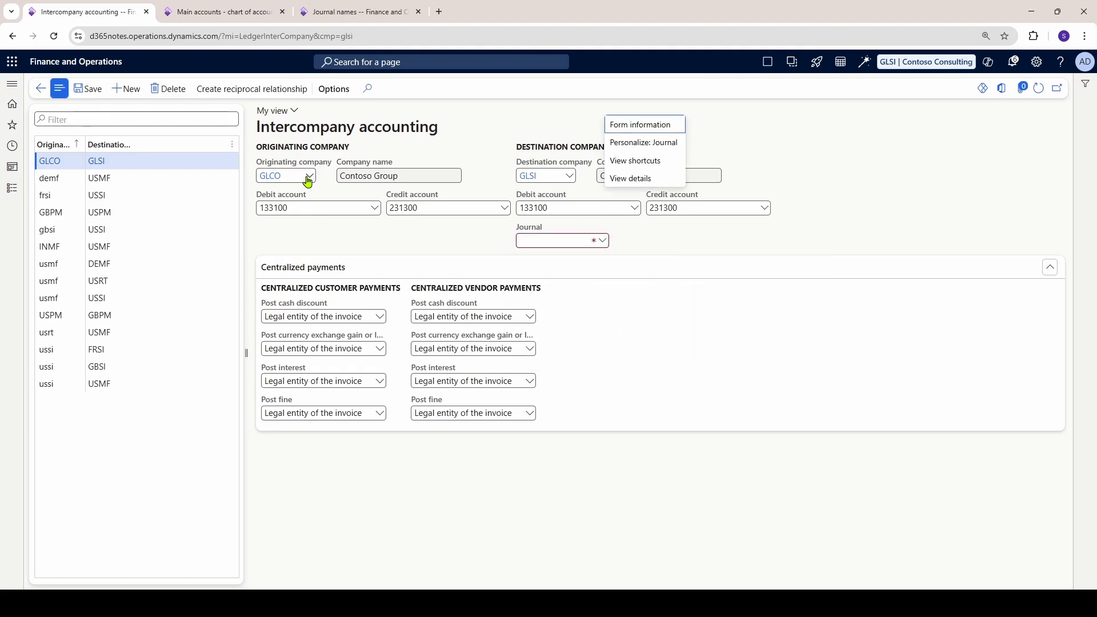
{"action": "key", "text": "Escape"}
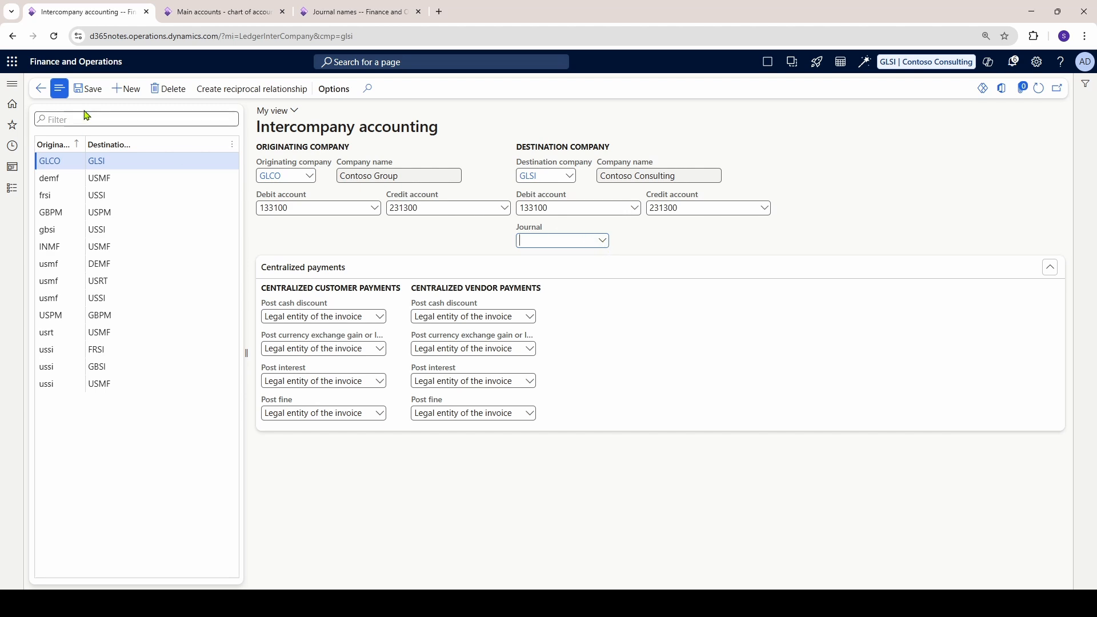
Step: Delete the intercompany accounting relationship between GLCO and GLSI and save the form
{"action": "left_click", "coordinate": [171, 90]}
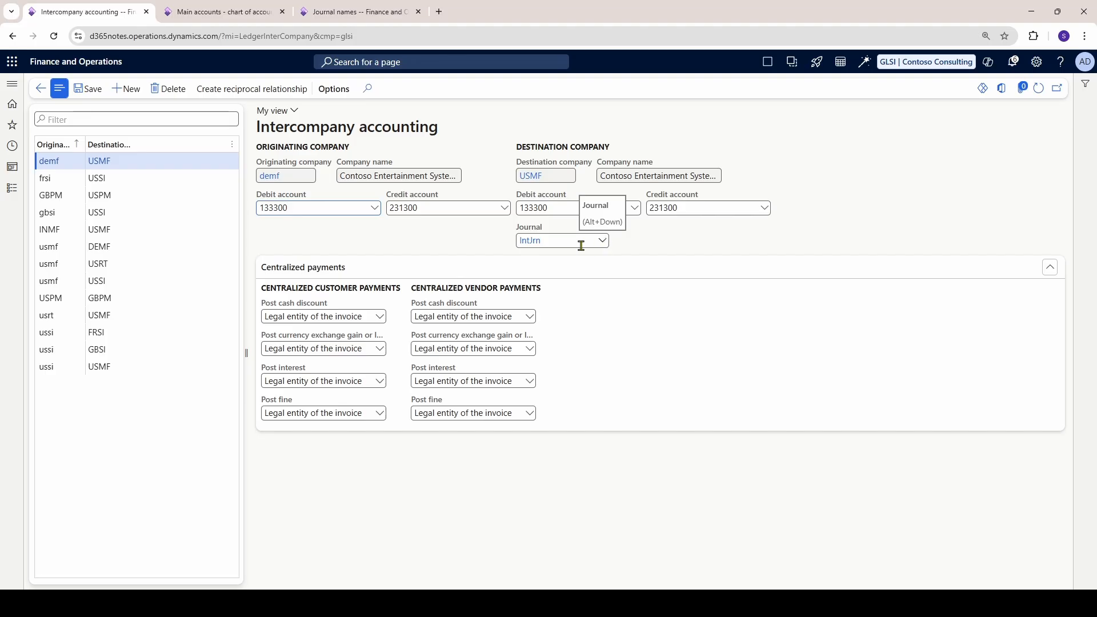
{"action": "left_click", "coordinate": [88, 91]}
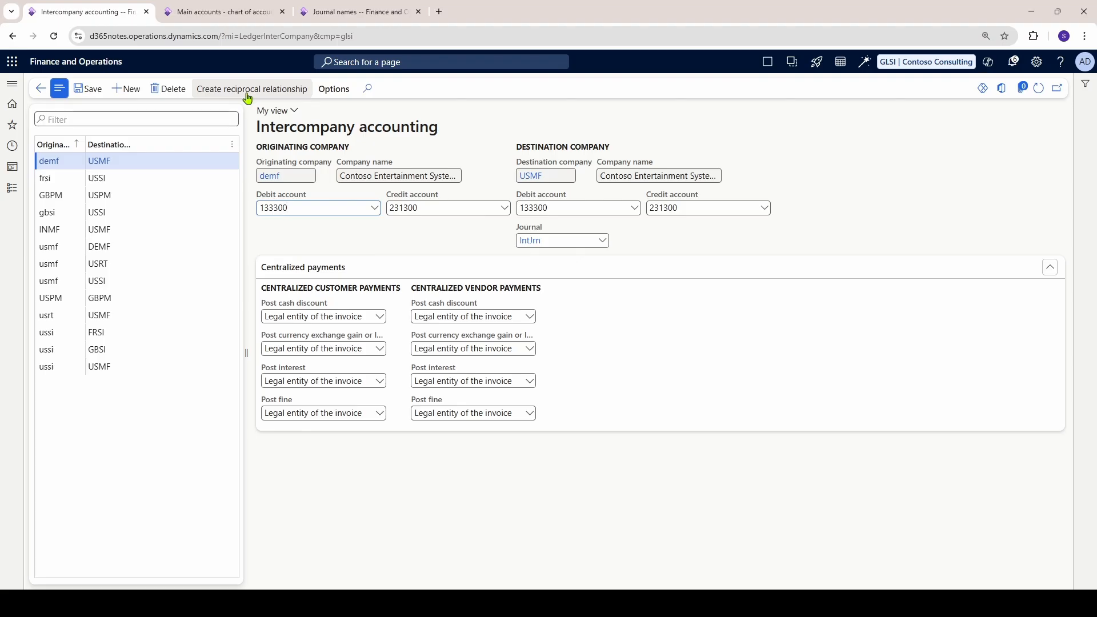
{"action": "left_click_drag", "start_coordinate": [349, 147], "coordinate": [228, 147]}
{"action": "left_click", "coordinate": [418, 155]}
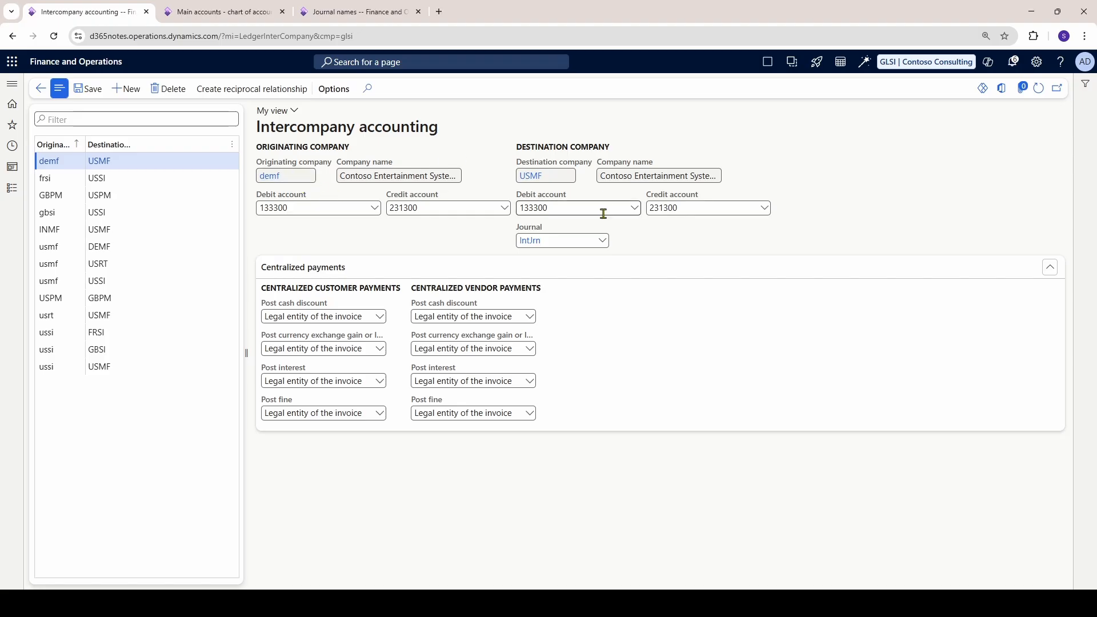
Step: Try to create a reciprocal relationship from the demf–USMF record, and compare that record with the usmf–DEMF relationship
{"action": "left_click", "coordinate": [278, 93]}
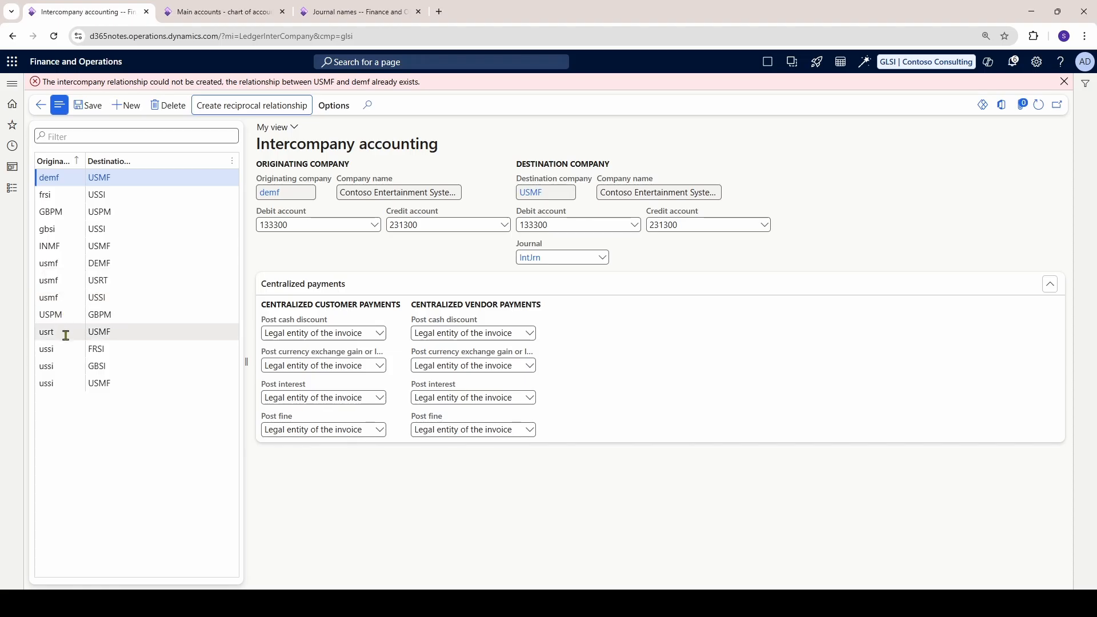
{"action": "left_click", "coordinate": [74, 262]}
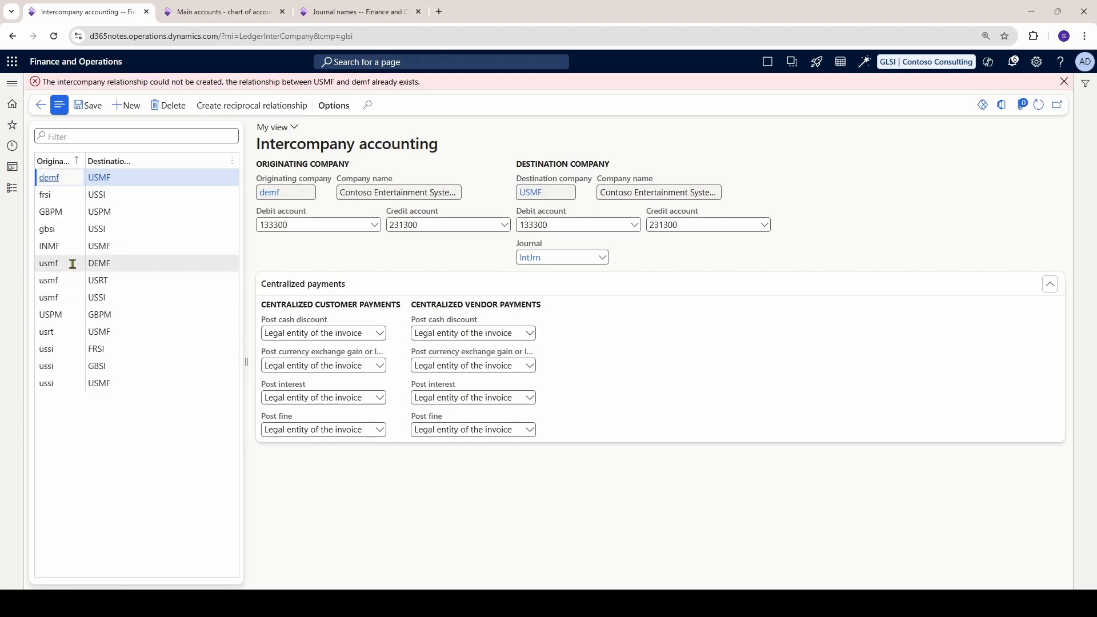
{"action": "left_click", "coordinate": [191, 178]}
{"action": "left_click", "coordinate": [164, 266]}
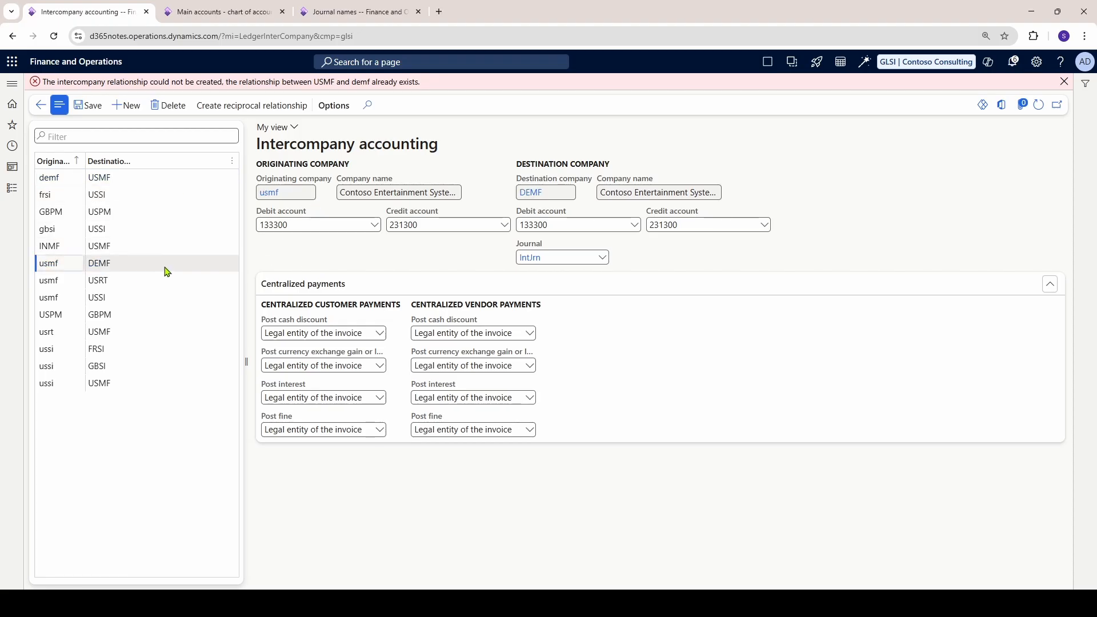